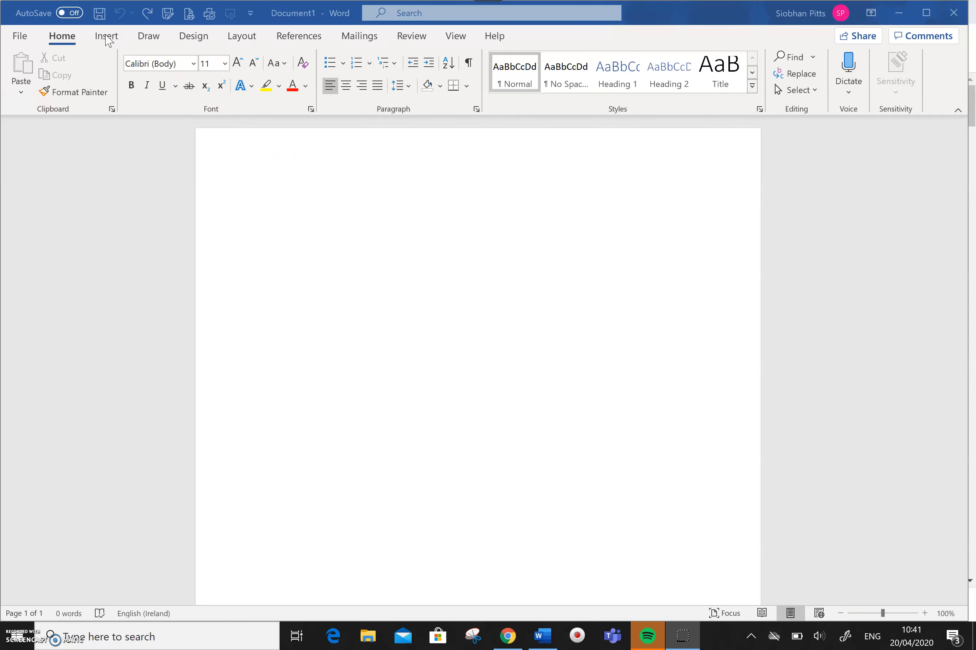
- Insert the Blank built-in header from the Insert tab's Header gallery
left_click(106, 36)
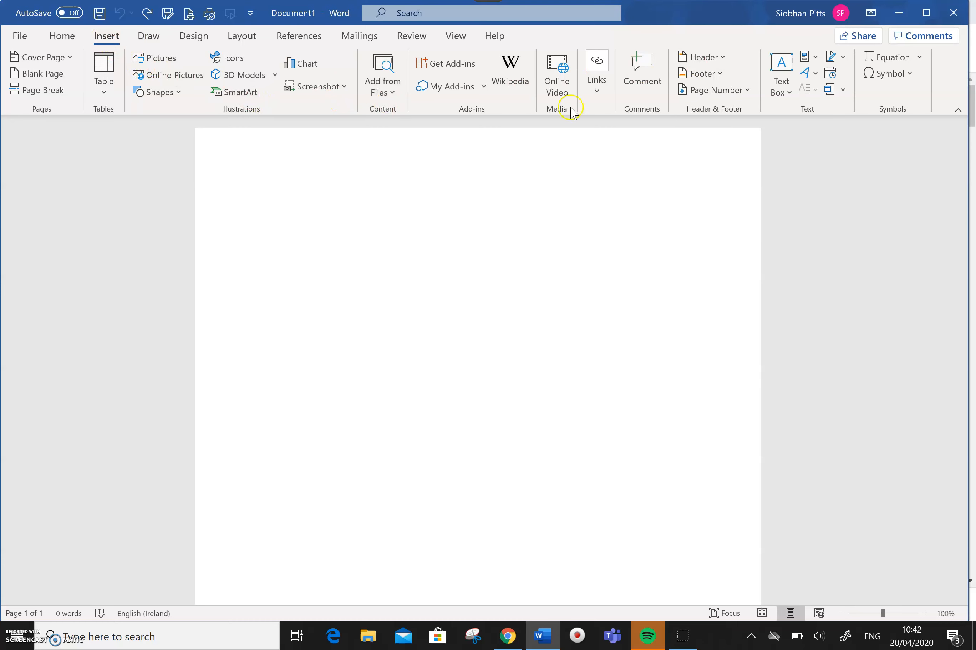
left_click(722, 59)
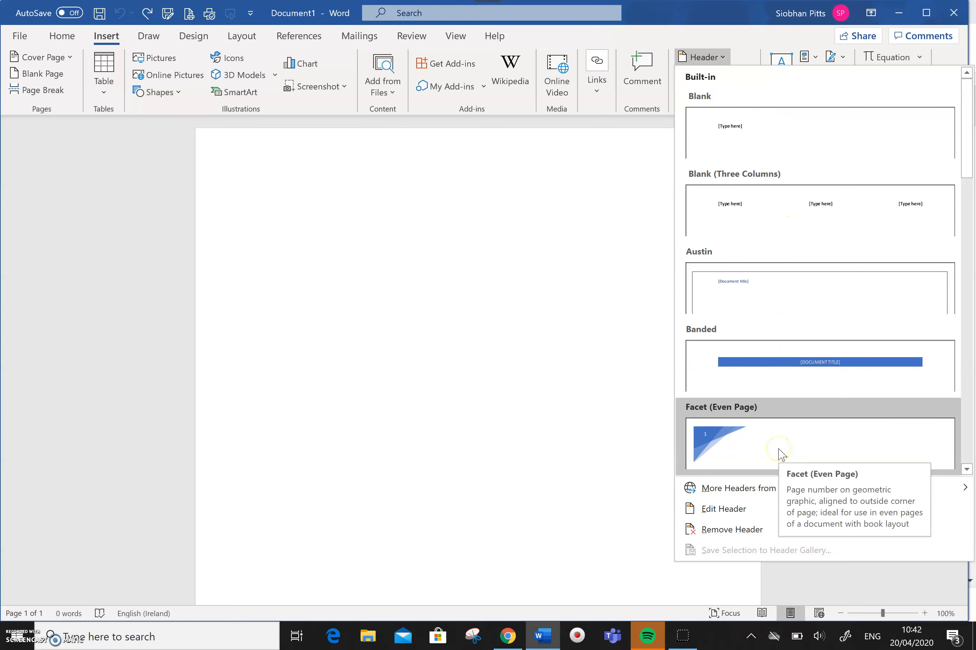
mouse_move(761, 495)
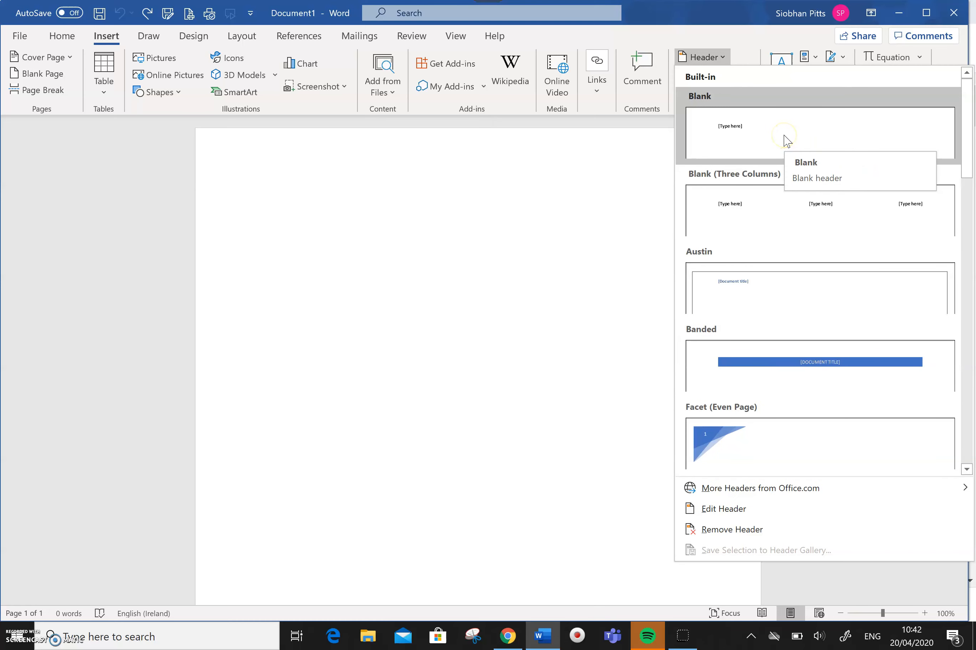
left_click(786, 141)
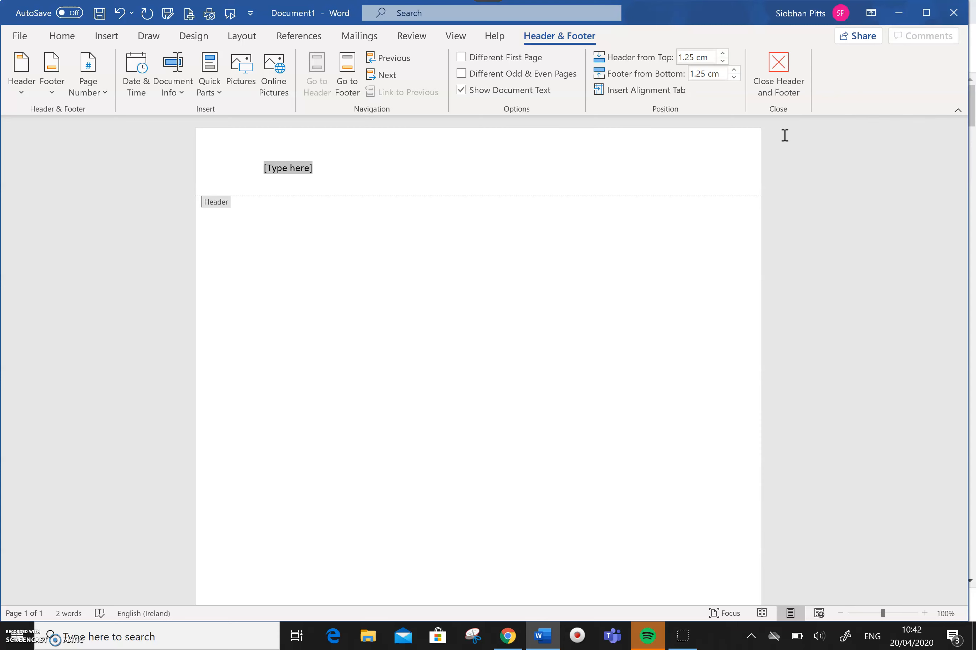
left_click(779, 69)
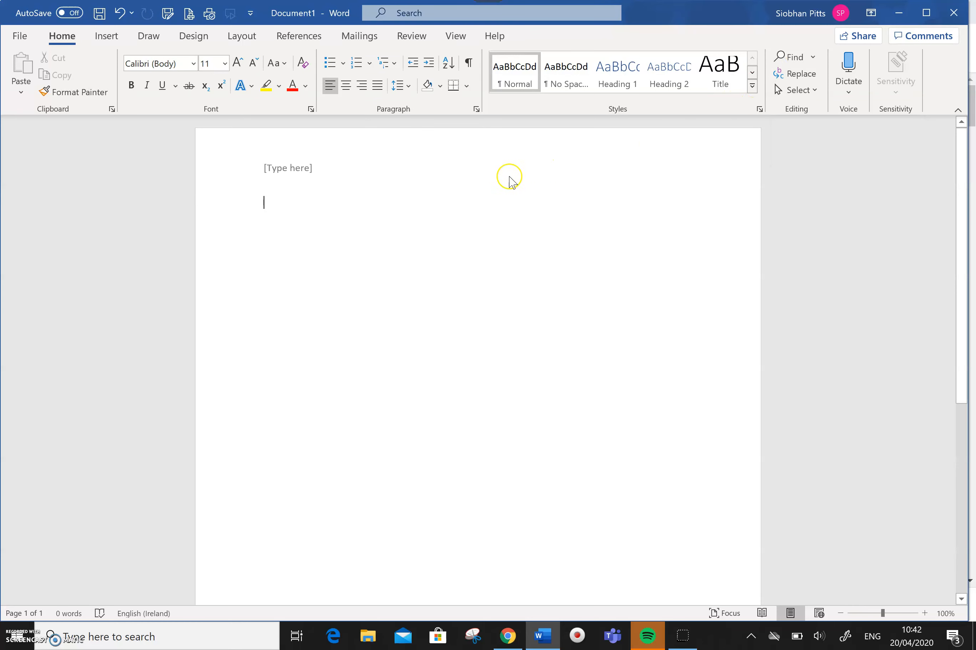
double_click(351, 157)
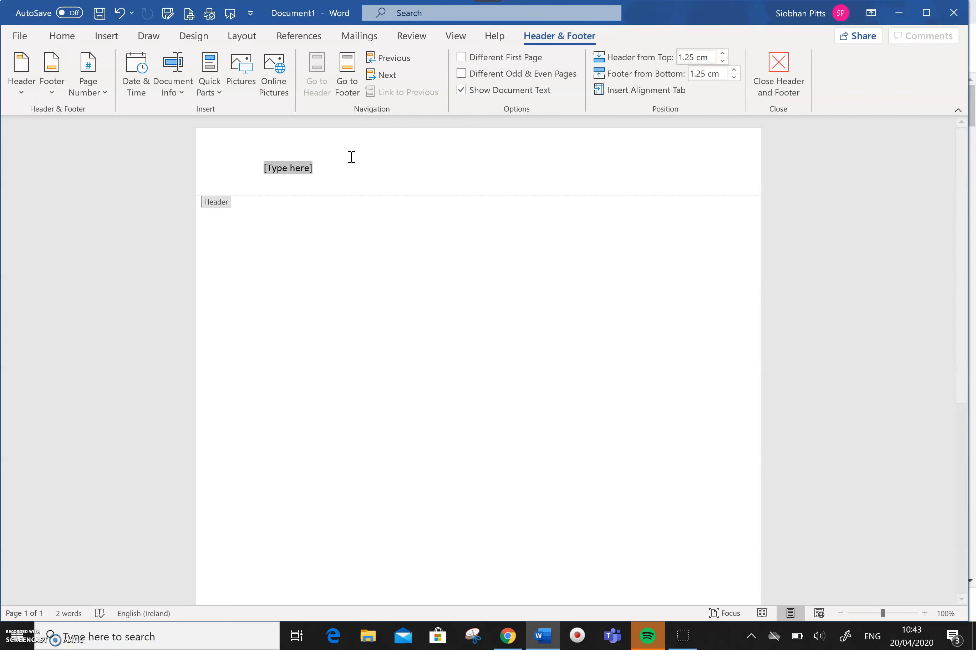
left_click(345, 171)
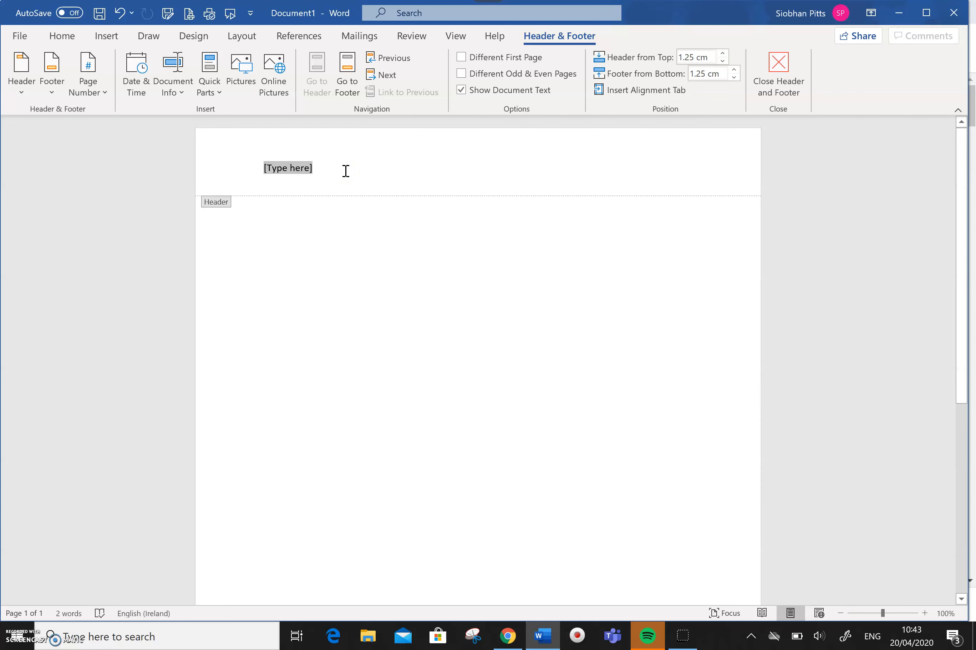
- Delete the [Type here] placeholder, right-align the header line, and type the author's name with 20/04/20
key("Delete")
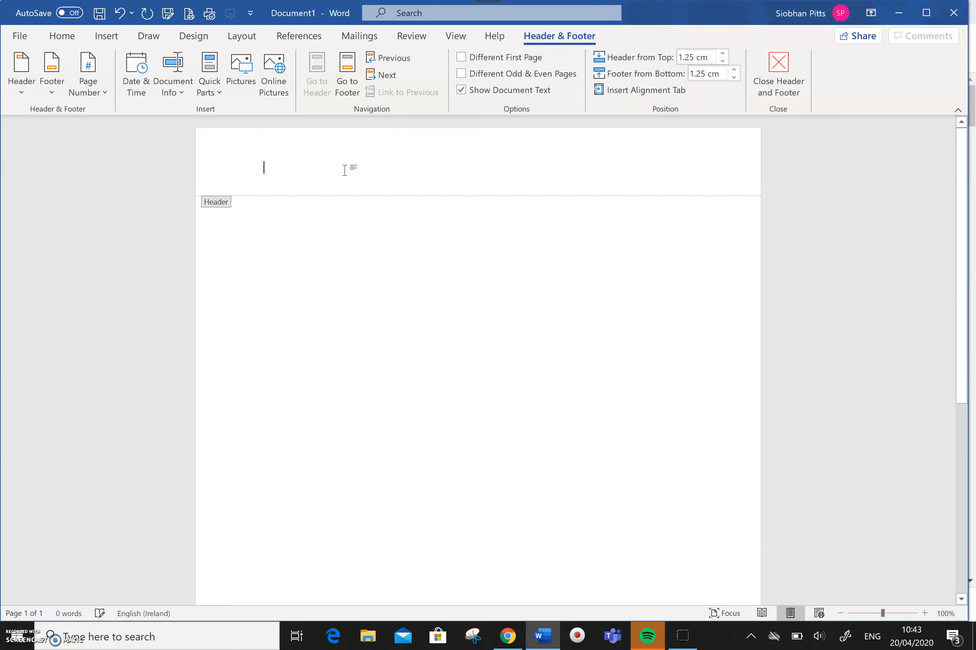
left_click(336, 170)
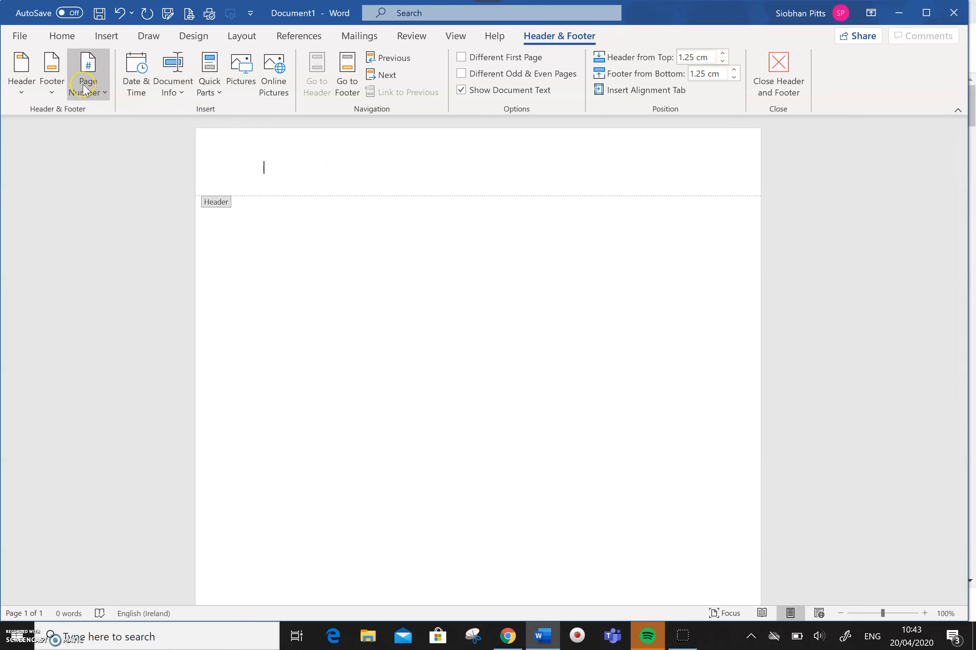
left_click(62, 36)
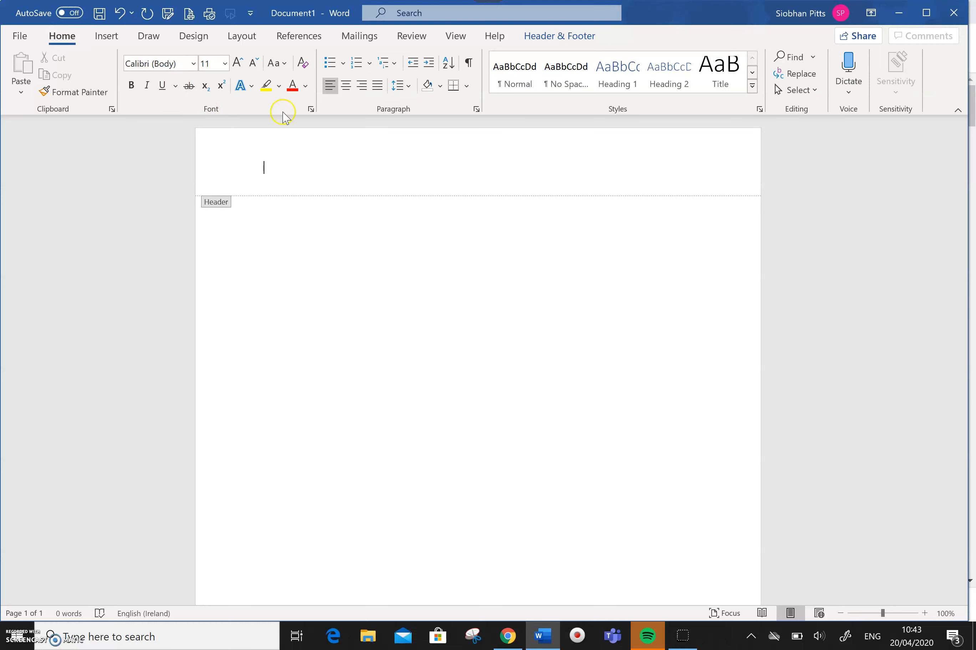
left_click(364, 88)
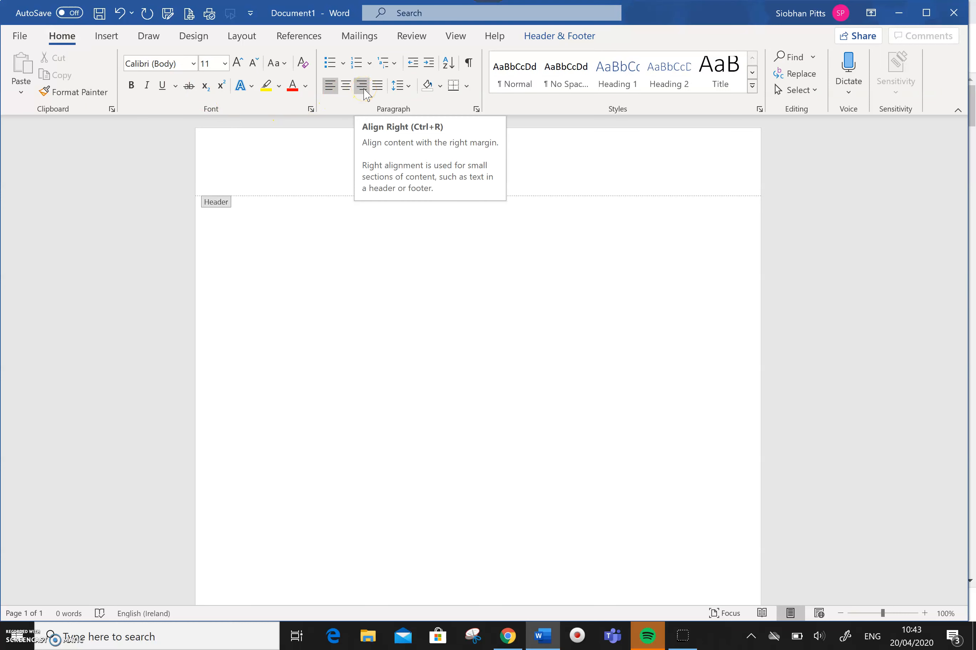
left_click(364, 90)
left_click(364, 90)
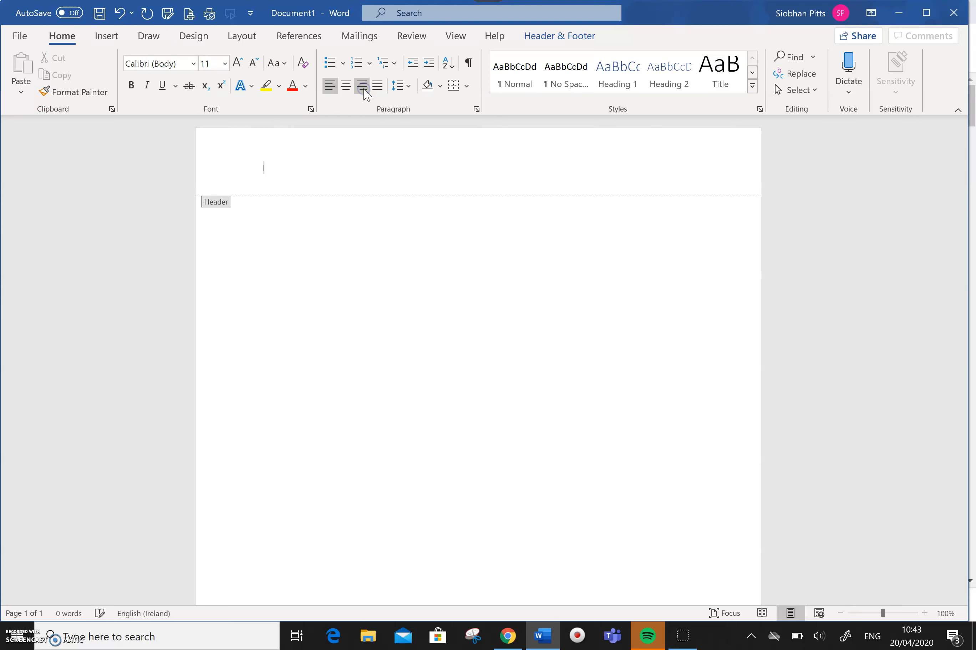
left_click(364, 90)
left_click(364, 90)
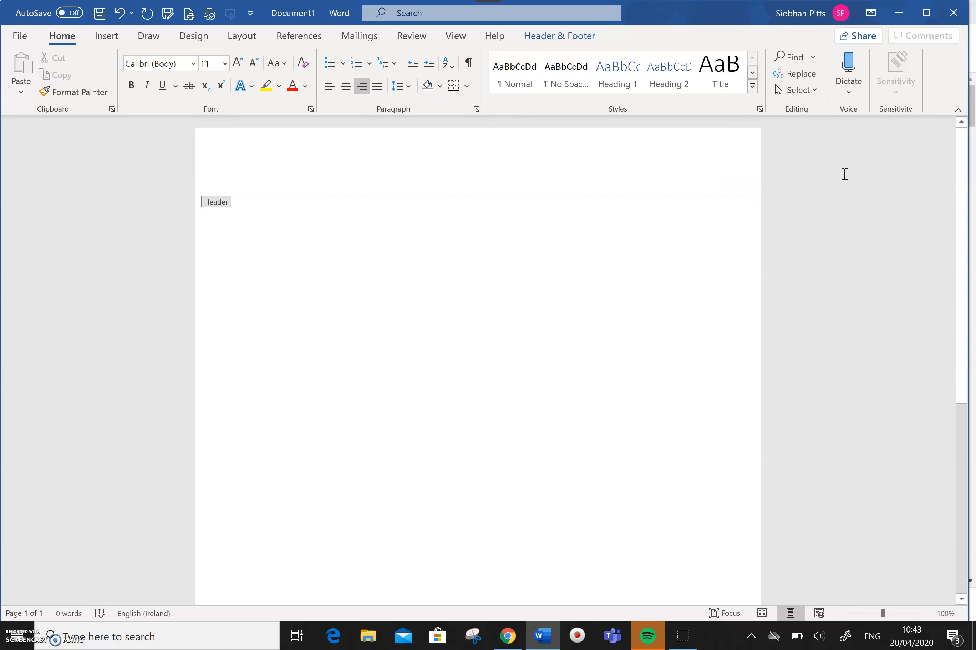
type("Sio")
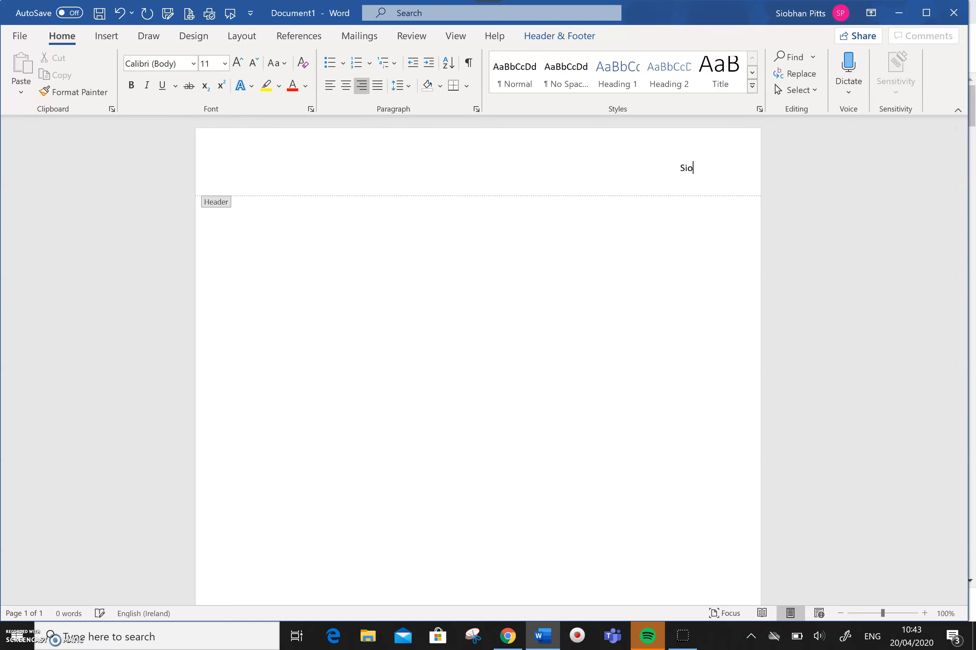
type("bhan Pitts 20/04/20")
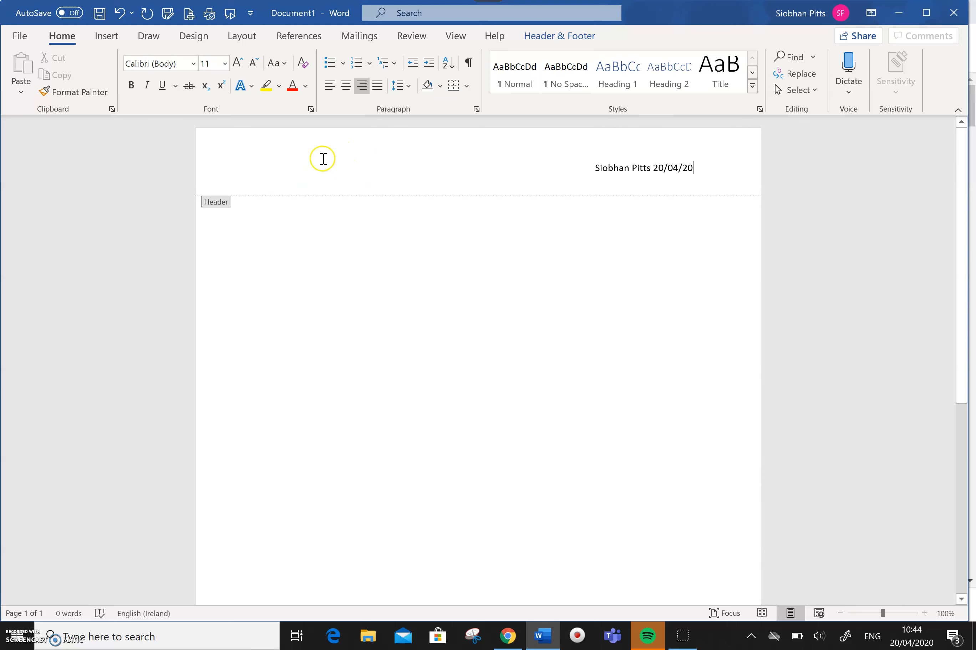
- Close header editing and add an empty line at the top of the page 1 body
double_click(285, 236)
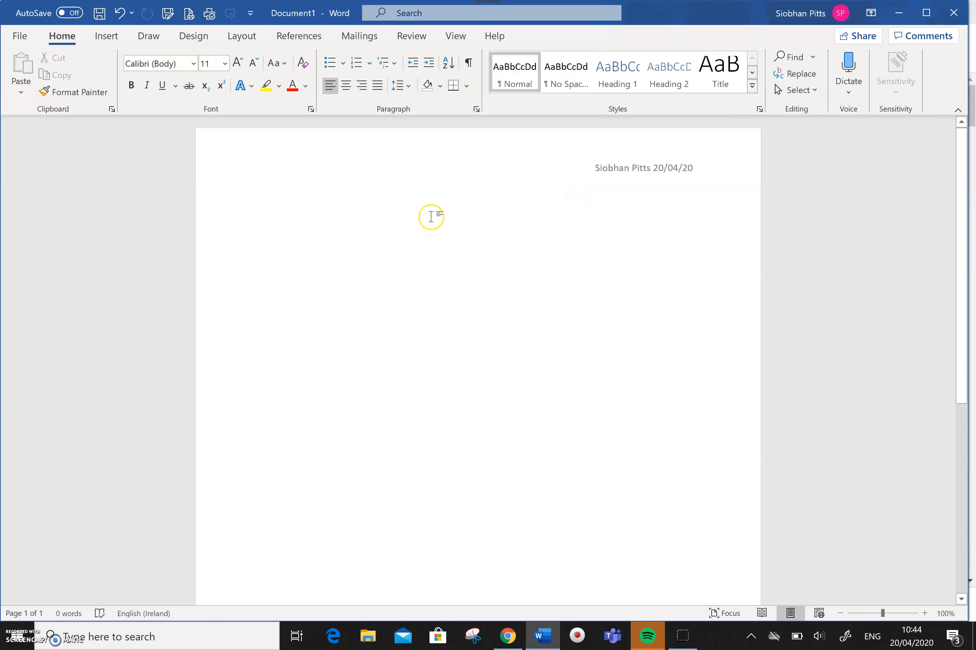
left_click(415, 159)
double_click(416, 159)
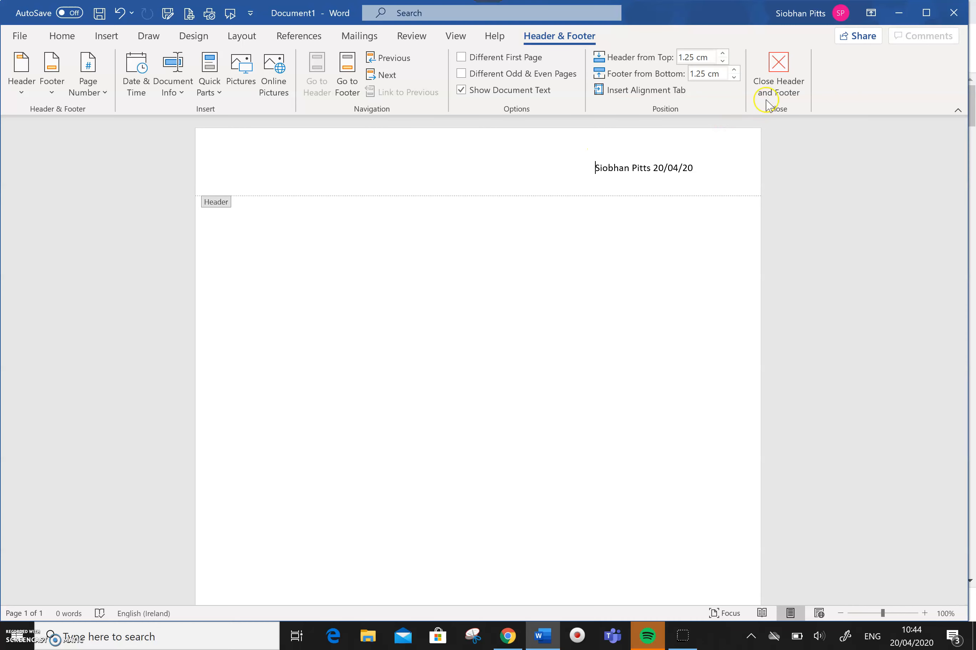
left_click(779, 72)
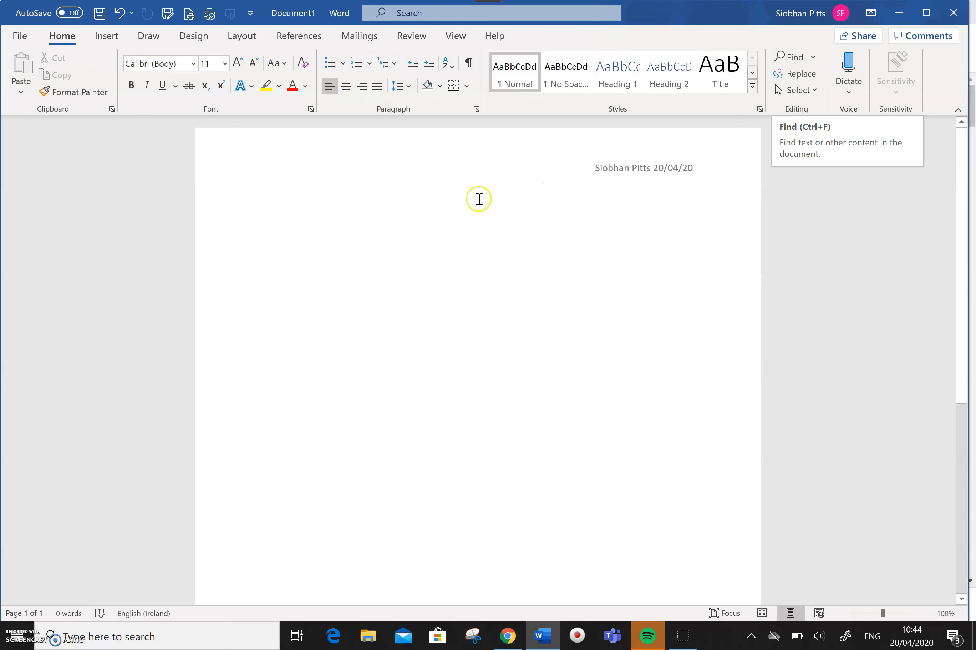
key("Return")
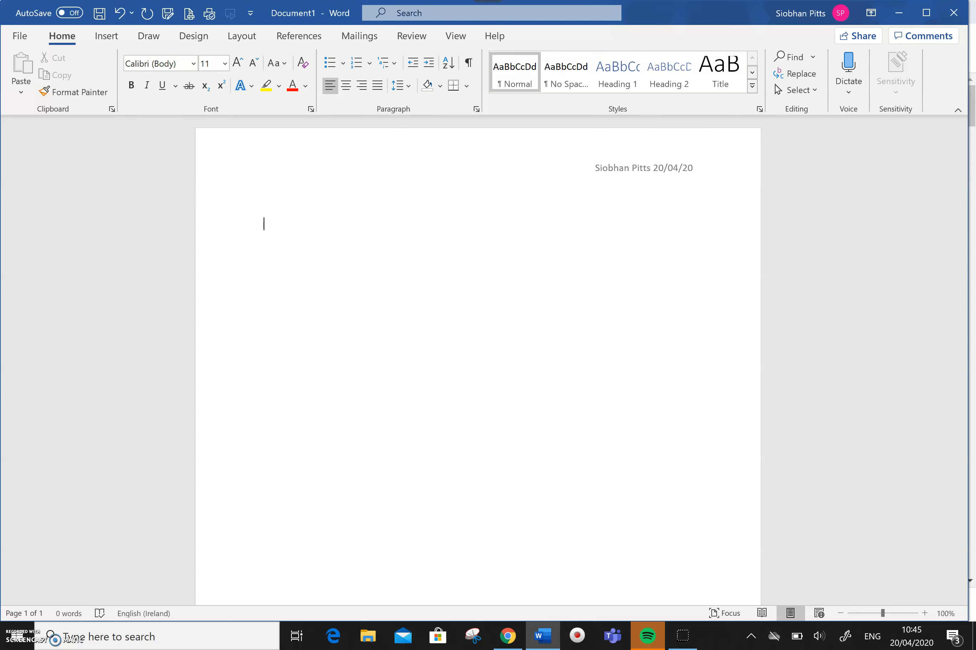
- Type 'Today is Monday' and start a new empty line below it
type("Today is Monday")
key("Return")
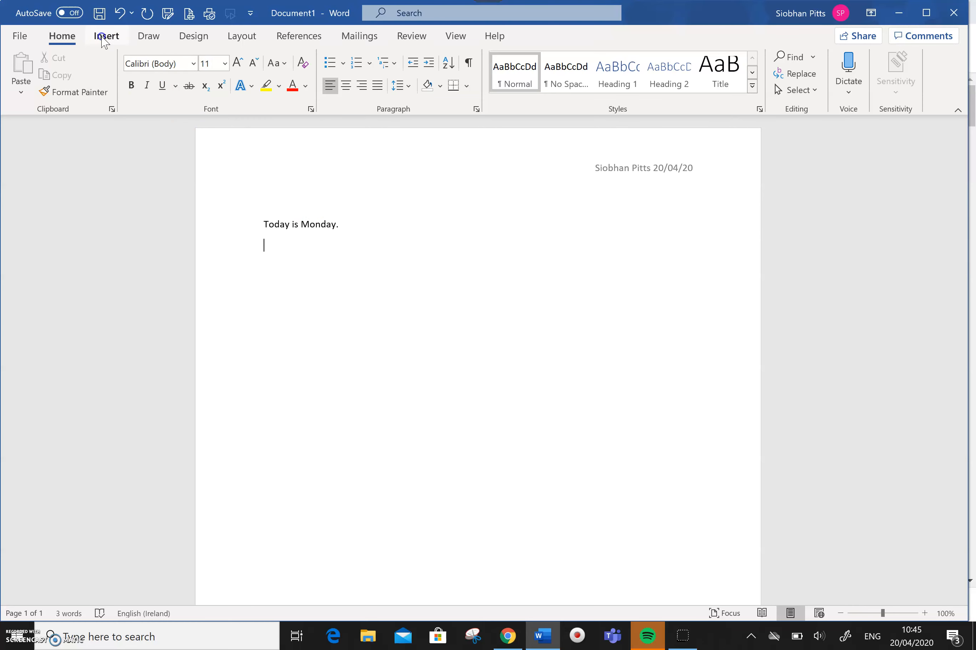
- Open the Help article on inserting page breaks, then close the Help pane
left_click(103, 38)
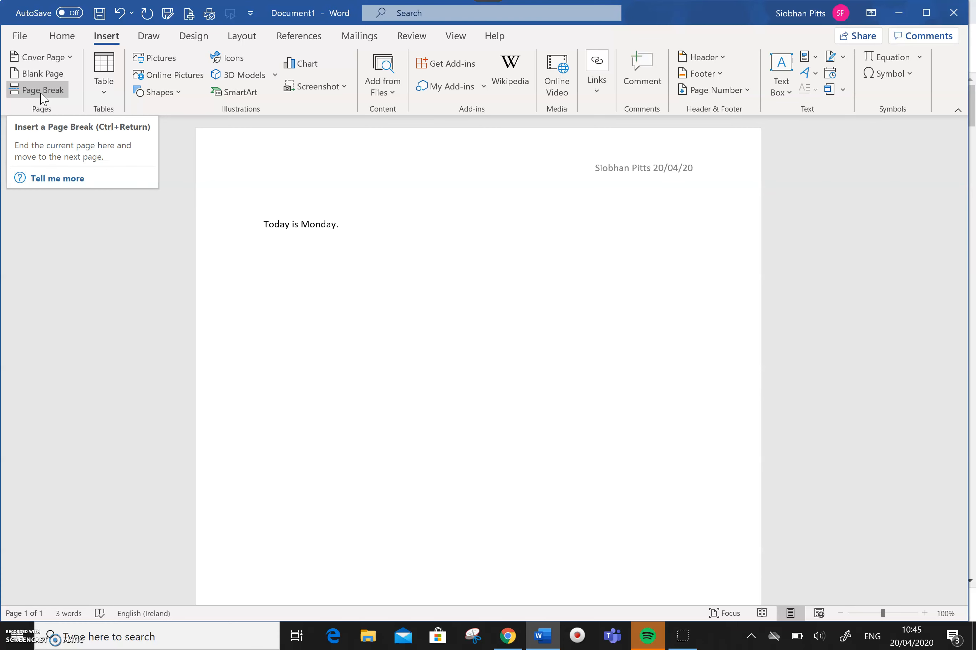
left_click(50, 178)
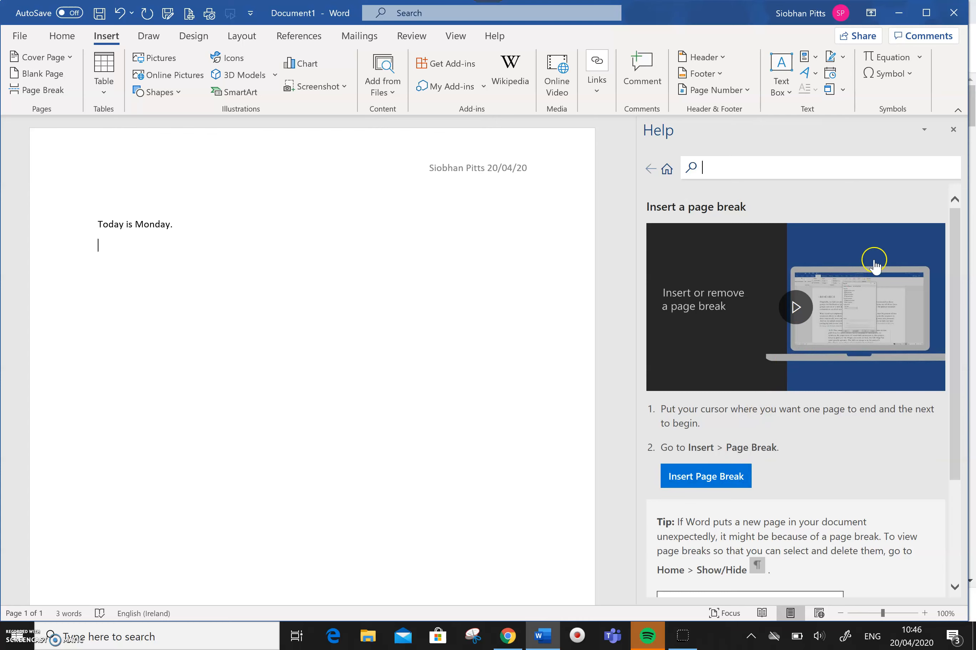
left_click(953, 130)
left_click(953, 130)
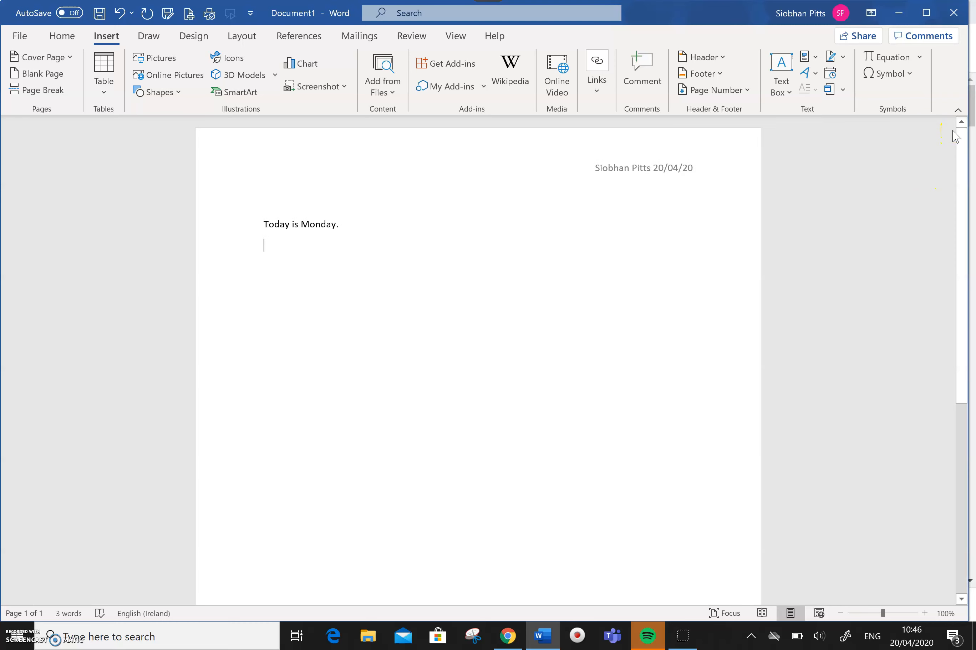
- Insert a page break after 'Today is Monday.' to create an empty page 2
left_click(36, 96)
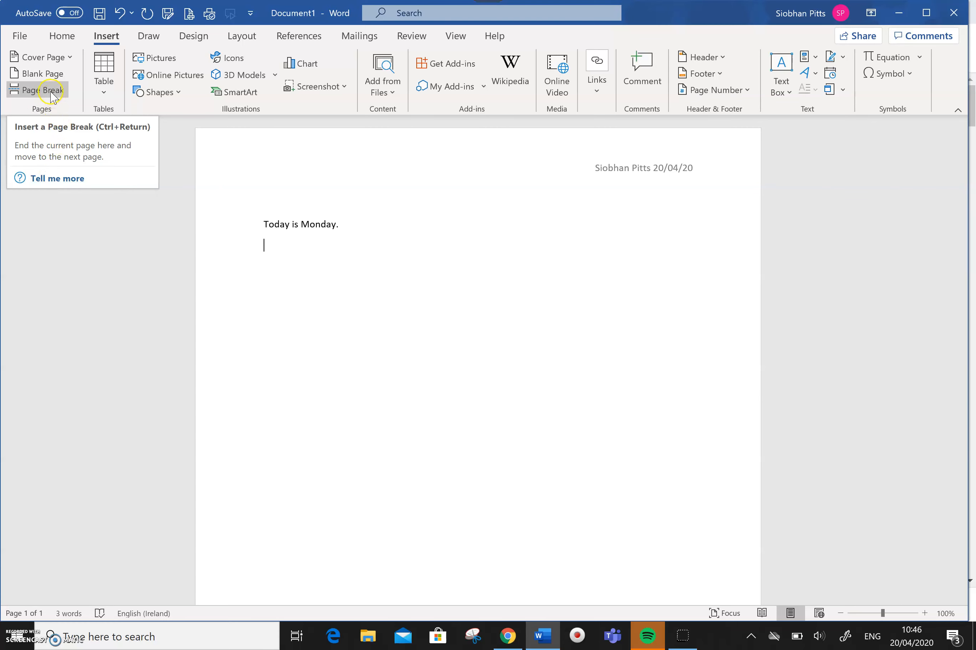
left_click(49, 94)
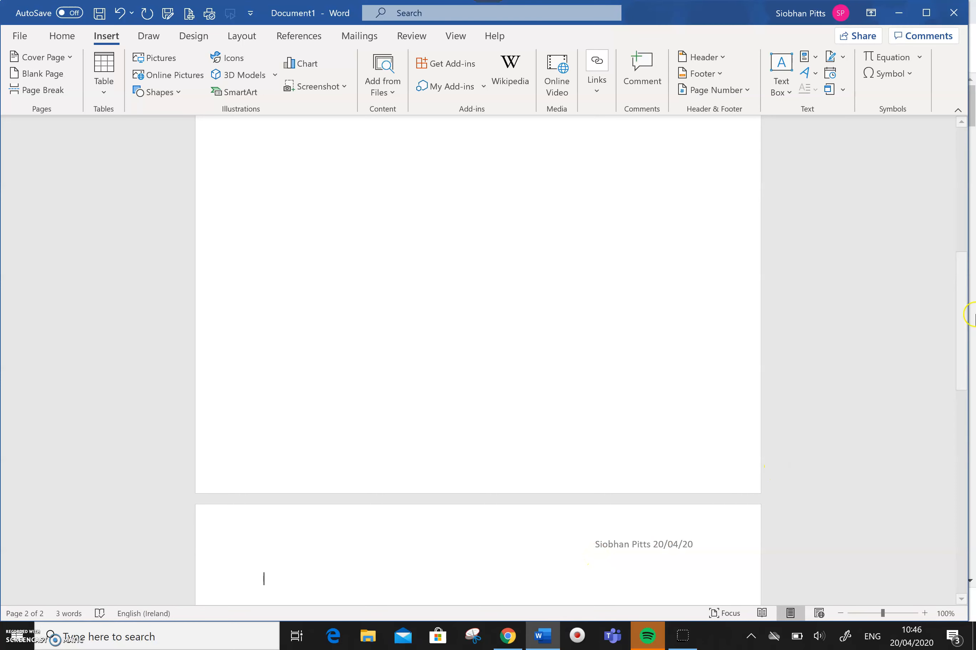
left_click_drag(961, 317, 948, 178)
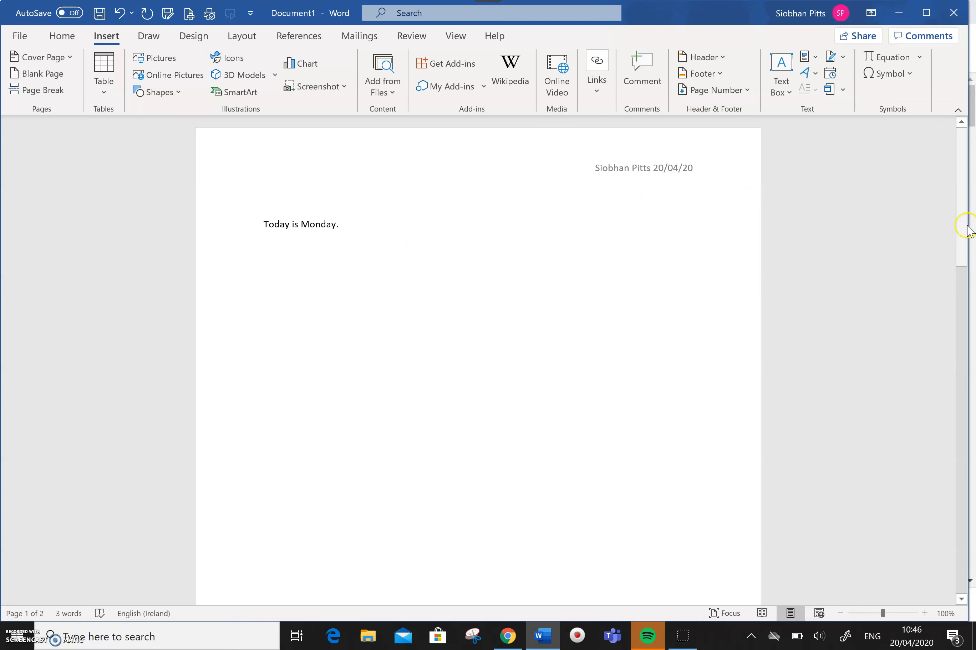
left_click_drag(959, 221, 971, 473)
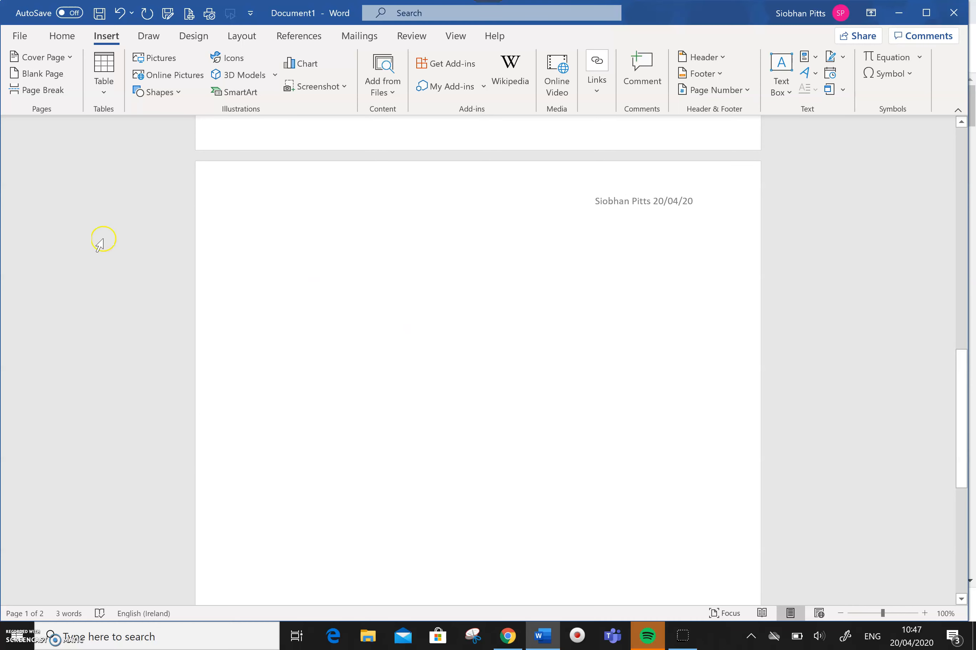
- Insert another page break to create an empty third page, then scroll back up
left_click(37, 94)
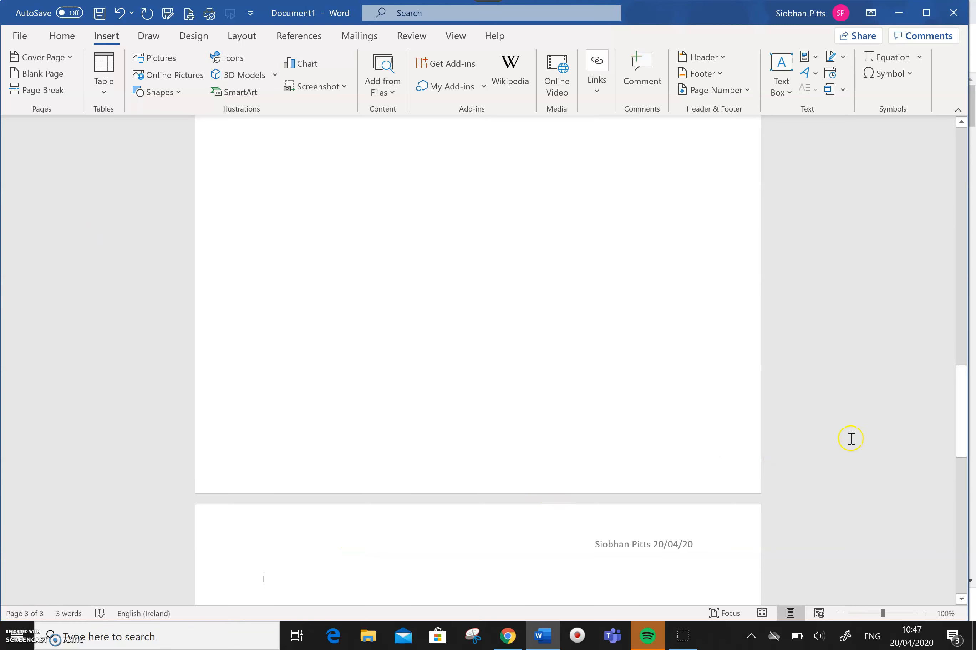
left_click_drag(961, 417, 966, 446)
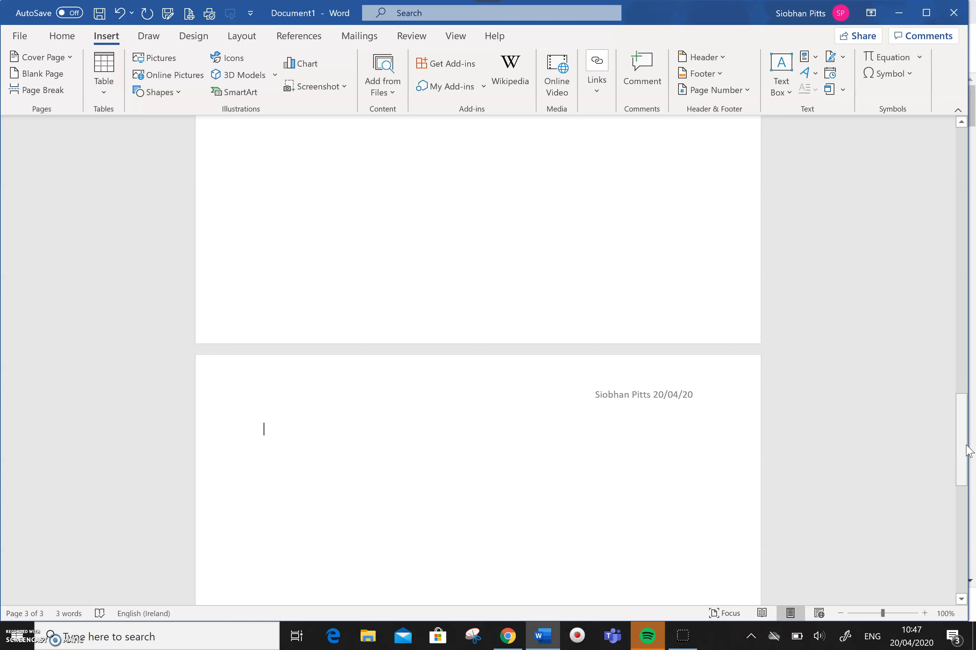
left_click_drag(963, 446, 950, 146)
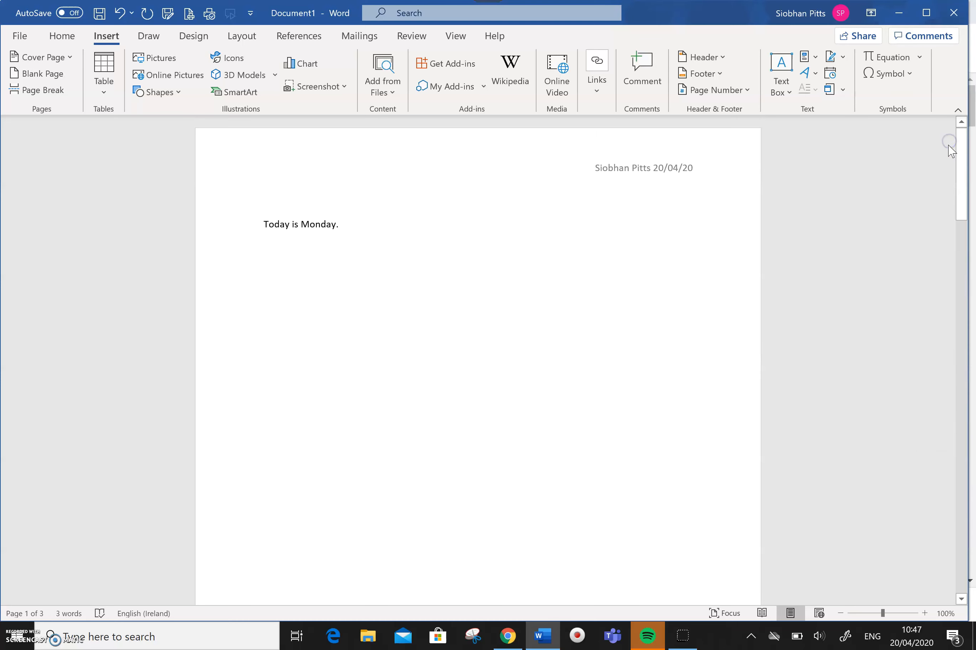
- Add a Blank footer reading 'Page 1' in place of its placeholder, then close footer editing
left_click(709, 74)
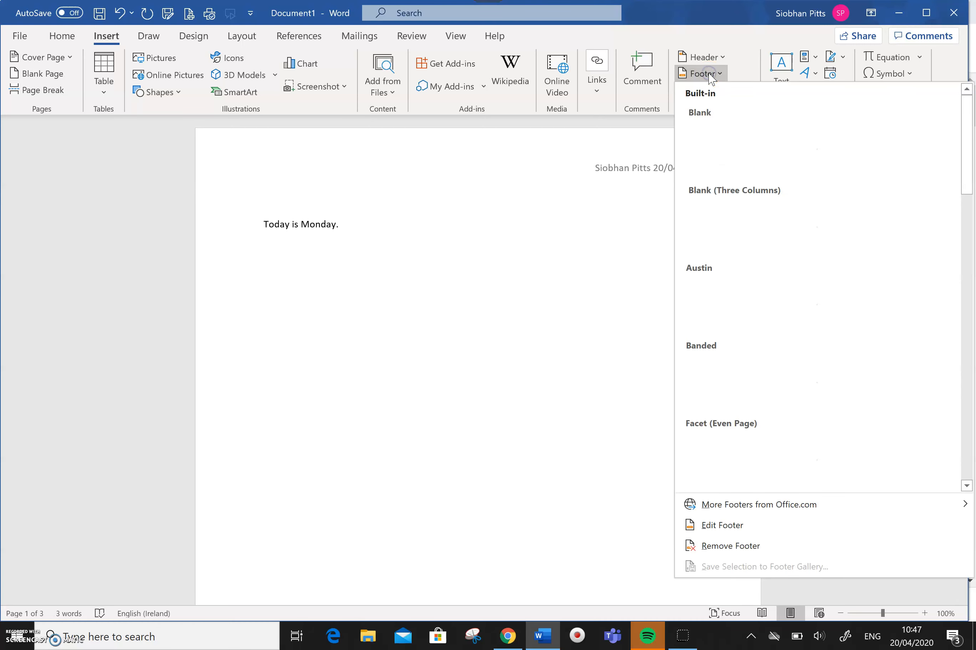
left_click(756, 138)
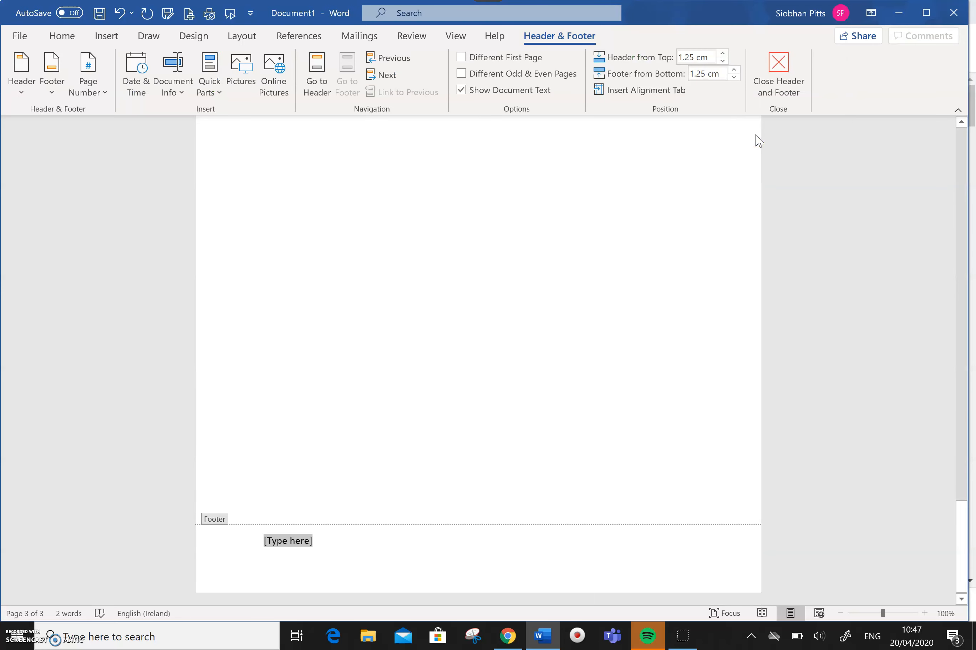
key("Delete")
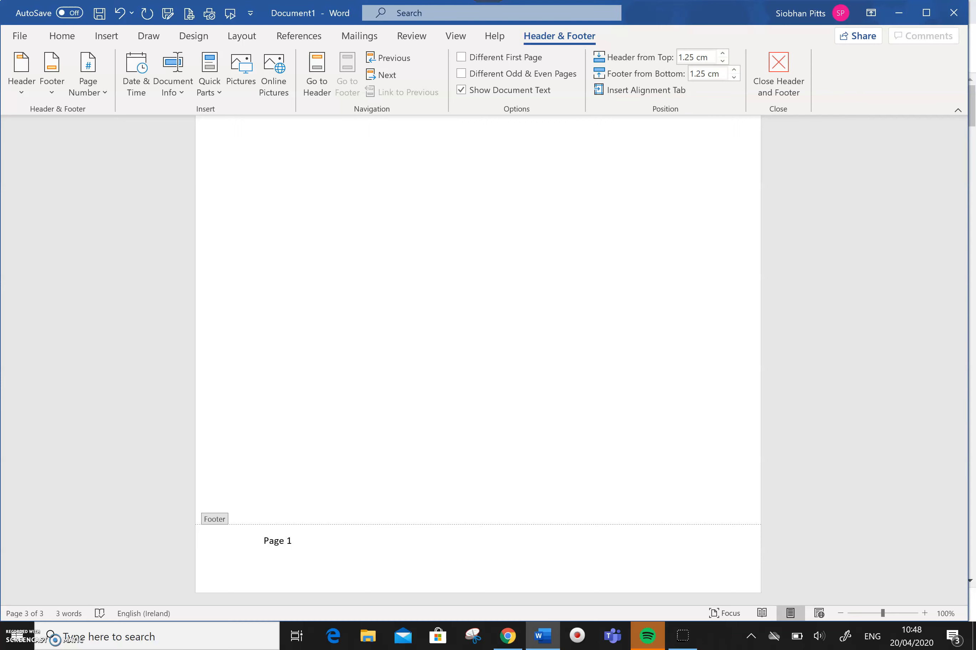
left_click(777, 72)
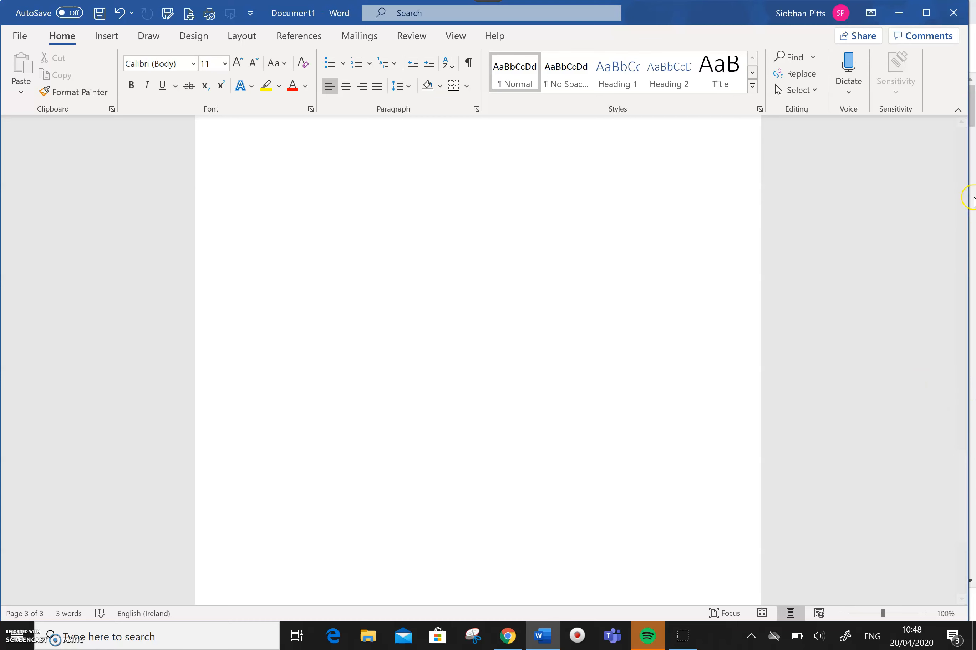
left_click_drag(960, 484, 913, 150)
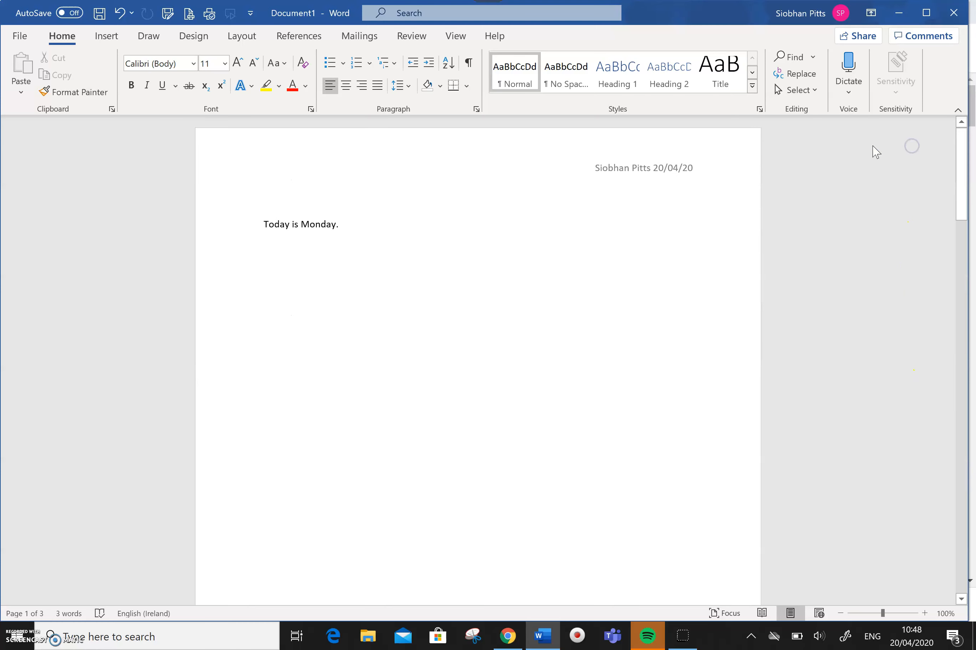